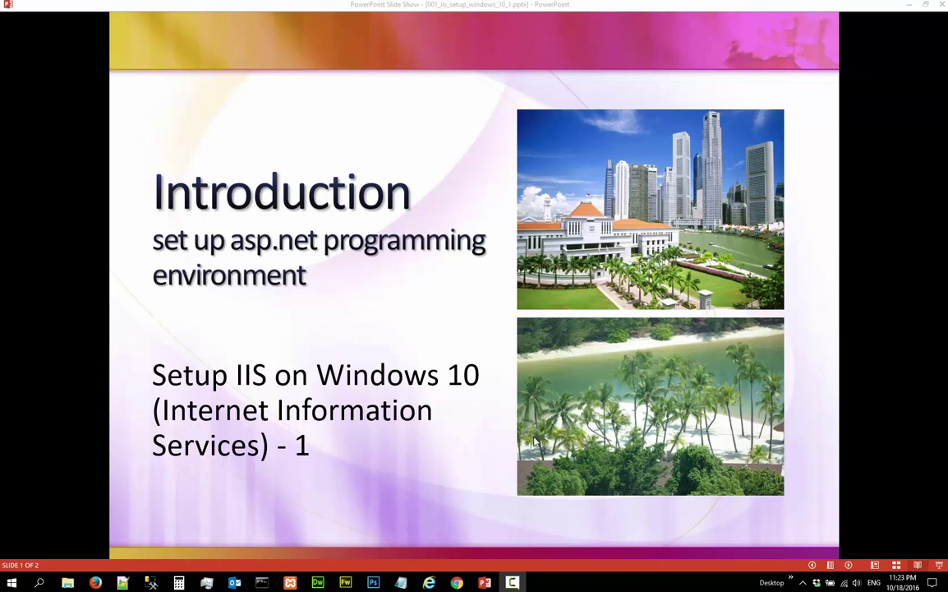
- Advance the slide show from the Introduction to slide 2, 'How to Use This Video - Suggestion'
{"action": "left_click", "coordinate": [849, 566]}
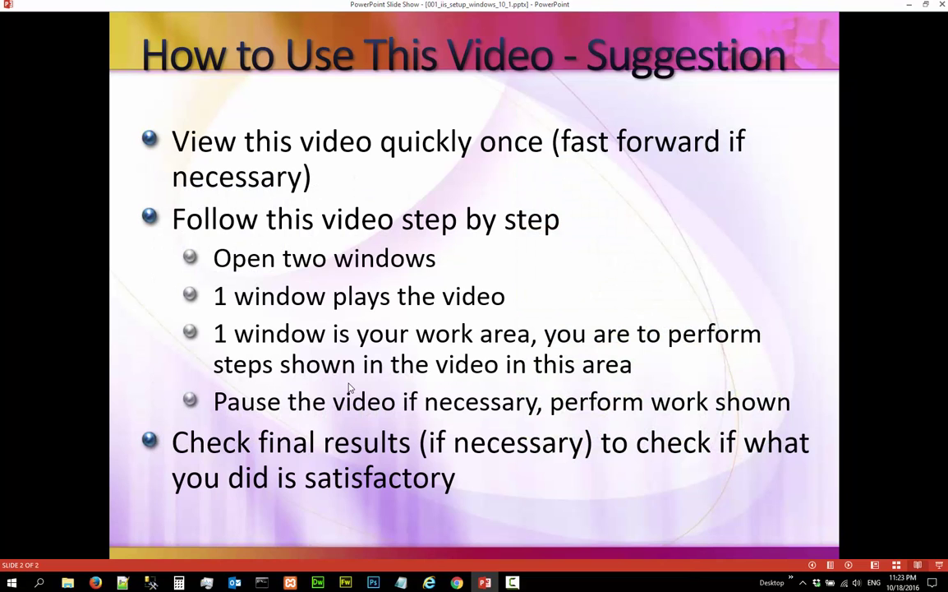
- Leave the slide show, highlight the course page URL in the notes, and view the course page
{"action": "left_click", "coordinate": [909, 4]}
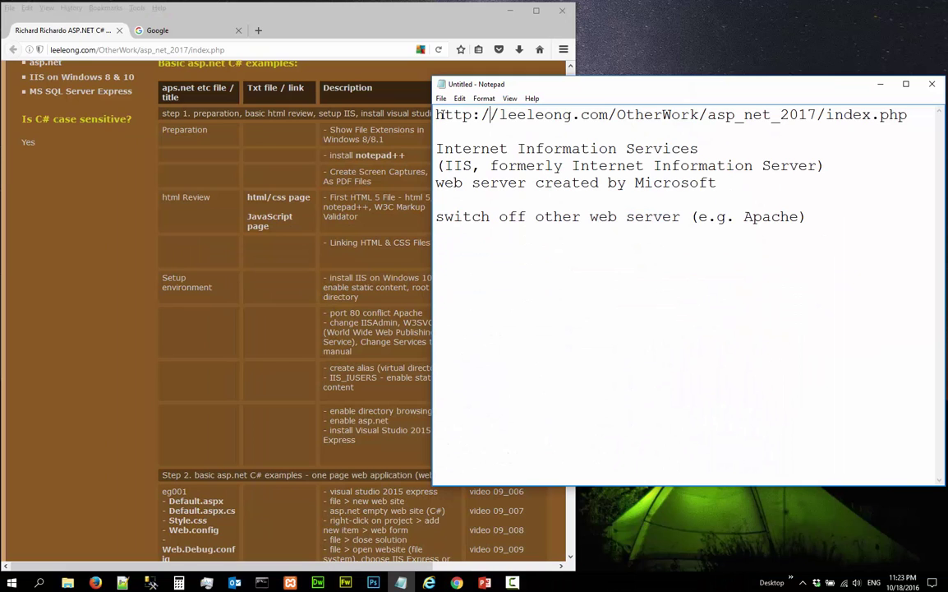
{"action": "left_click_drag", "start_coordinate": [436, 116], "coordinate": [911, 116]}
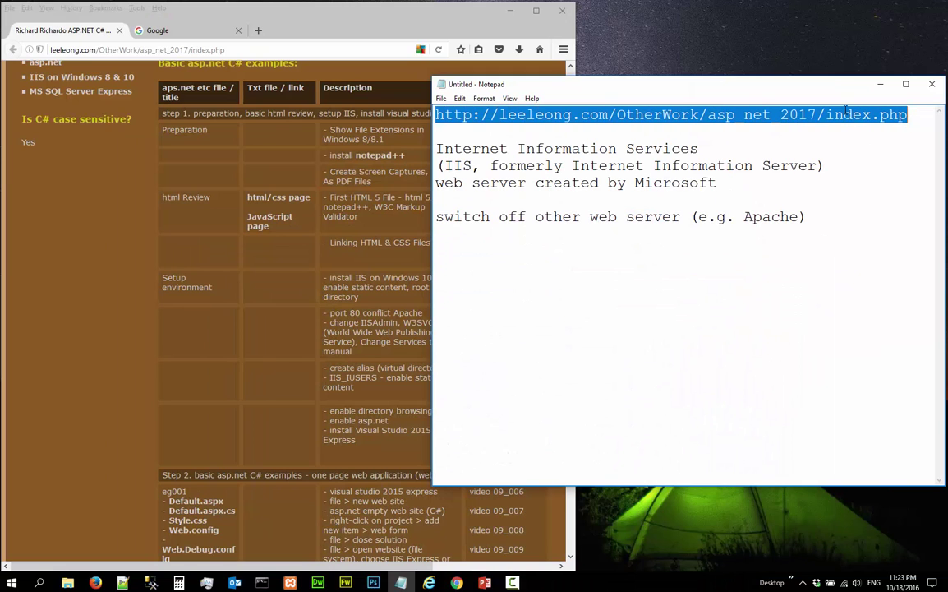
{"action": "left_click", "coordinate": [327, 15]}
{"action": "scroll", "coordinate": [280, 151], "scroll_direction": "up", "scroll_amount": 3}
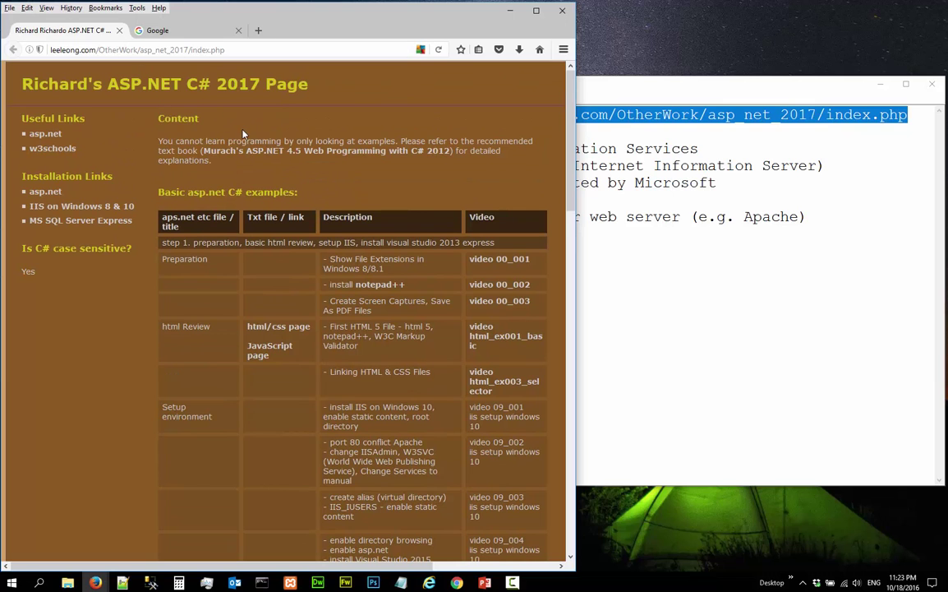
{"action": "scroll", "coordinate": [243, 133], "scroll_direction": "down", "scroll_amount": 2}
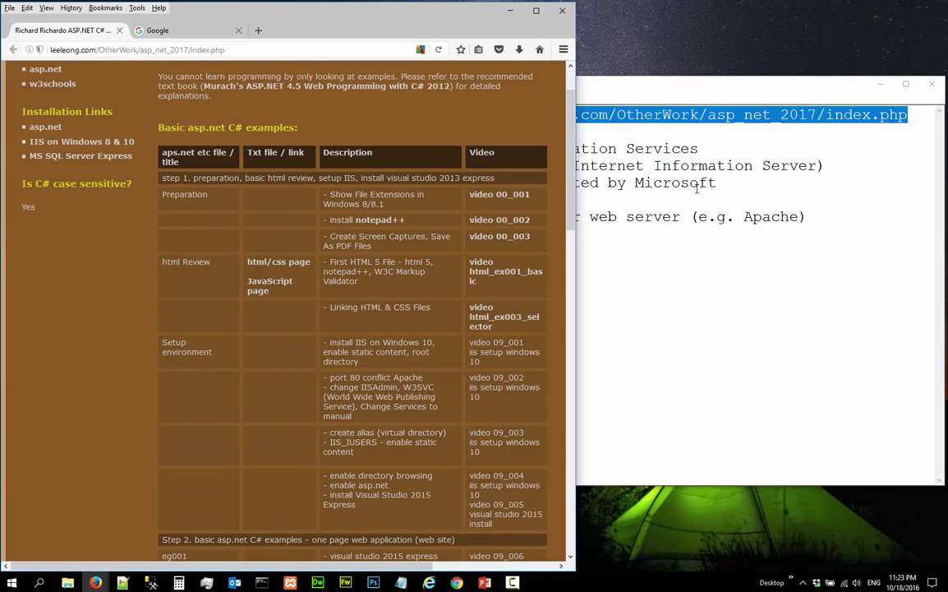
{"action": "left_click", "coordinate": [629, 170]}
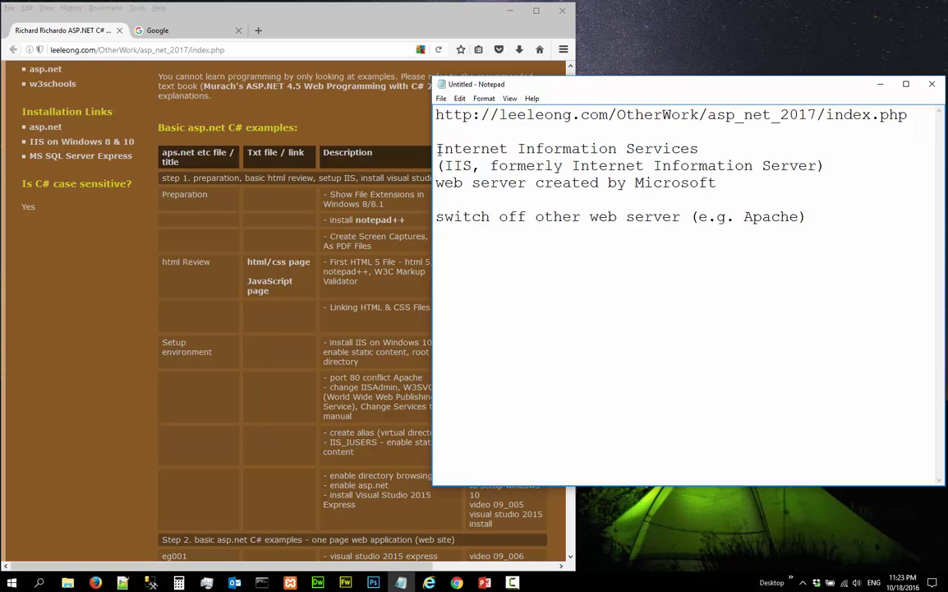
- Highlight 'Internet Information Services', 'IIS' and the former name 'Internet Information Server' in the notes
{"action": "left_click_drag", "start_coordinate": [438, 149], "coordinate": [700, 148]}
{"action": "left_click", "coordinate": [715, 182]}
{"action": "left_click_drag", "start_coordinate": [445, 165], "coordinate": [474, 165]}
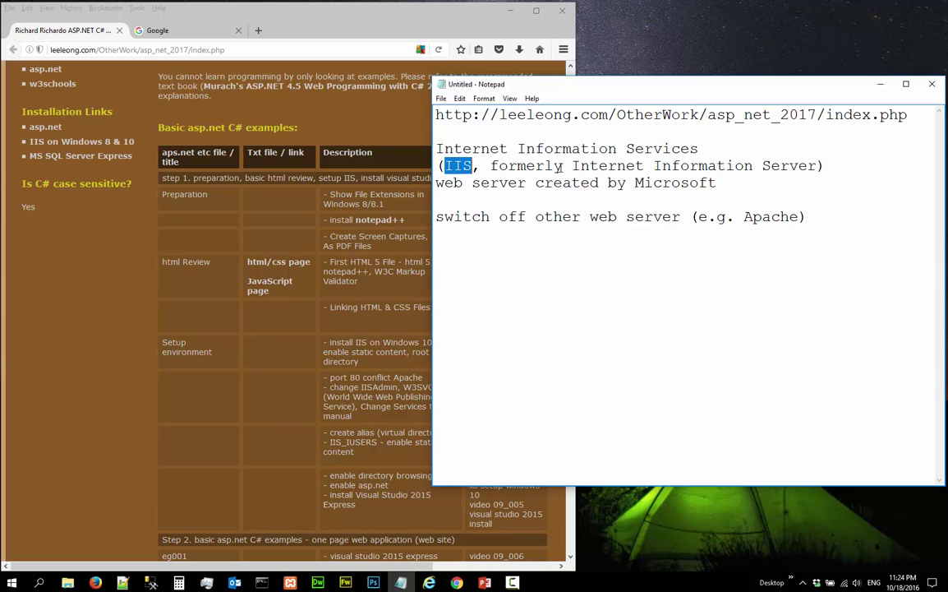
{"action": "left_click_drag", "start_coordinate": [572, 166], "coordinate": [819, 166]}
{"action": "left_click", "coordinate": [799, 189]}
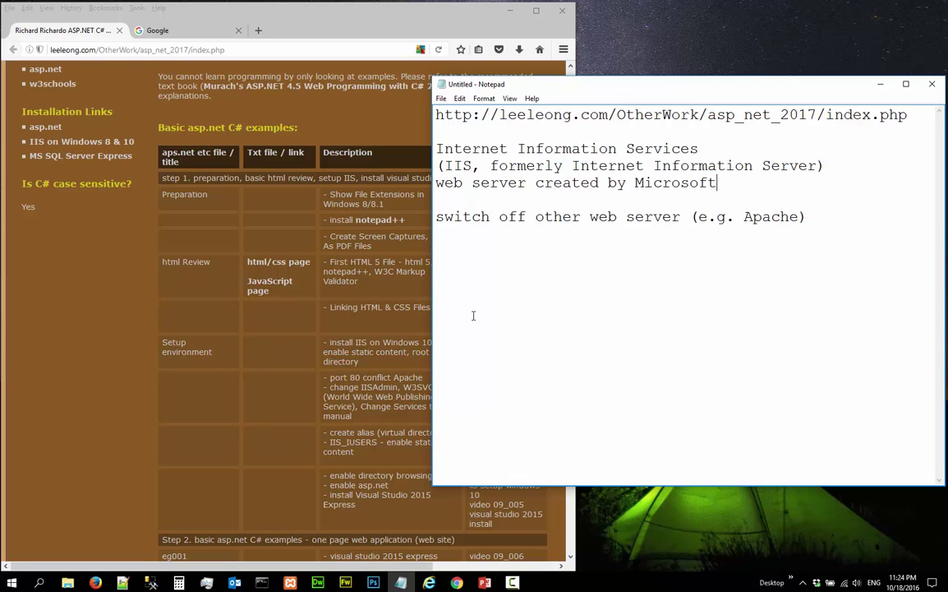
- Add the line 'Windows 10 OS' below the Apache note in Notepad
{"action": "left_click", "coordinate": [821, 227]}
{"action": "type", "text": "Windows 10"}
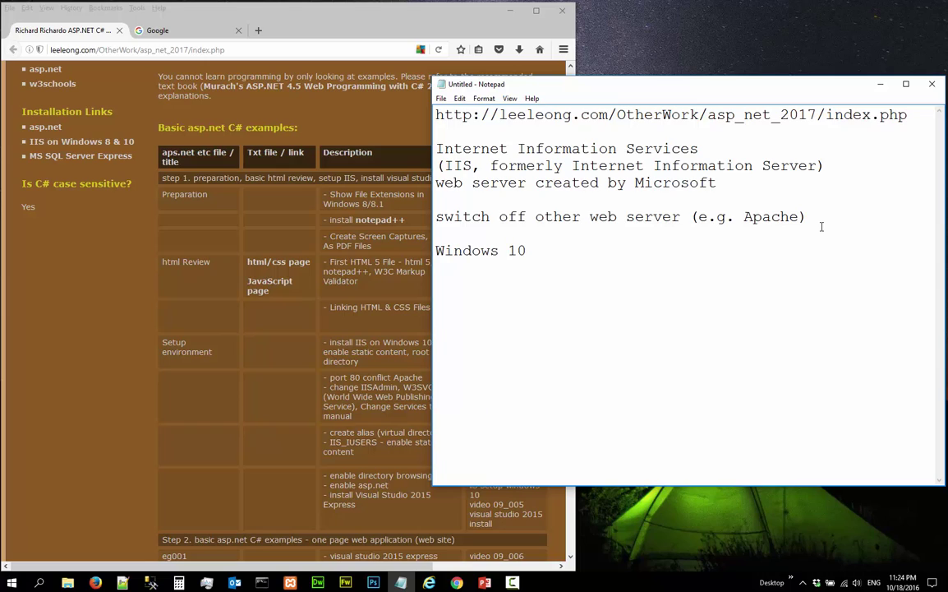
{"action": "left_click", "coordinate": [485, 582]}
{"action": "key", "text": "Left"}
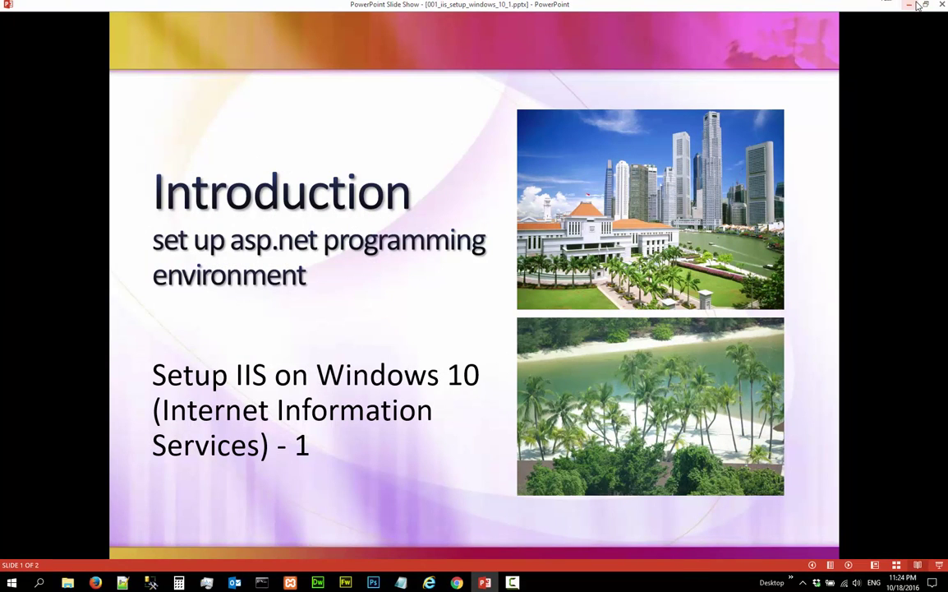
{"action": "key", "text": "alt+Tab"}
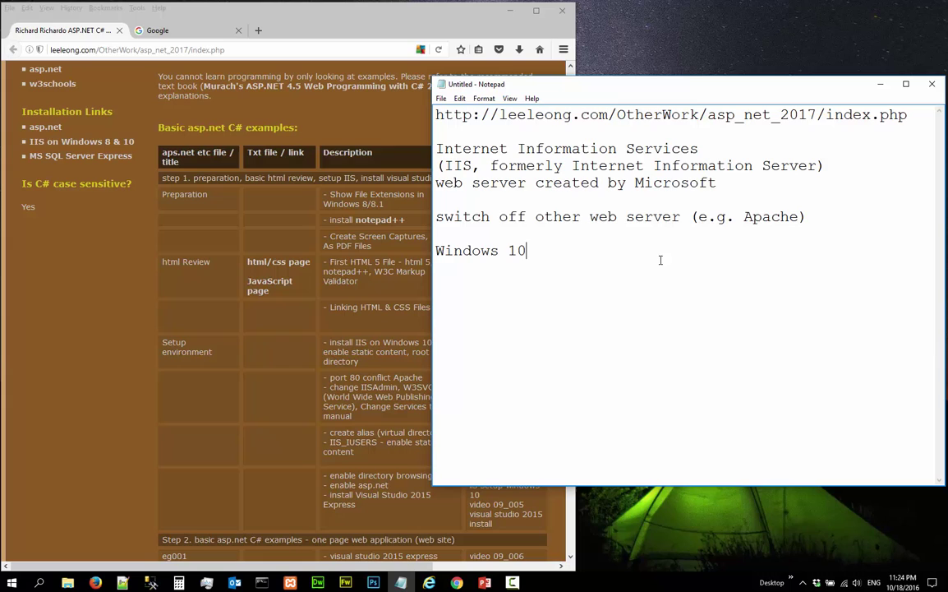
{"action": "type", "text": "OS"}
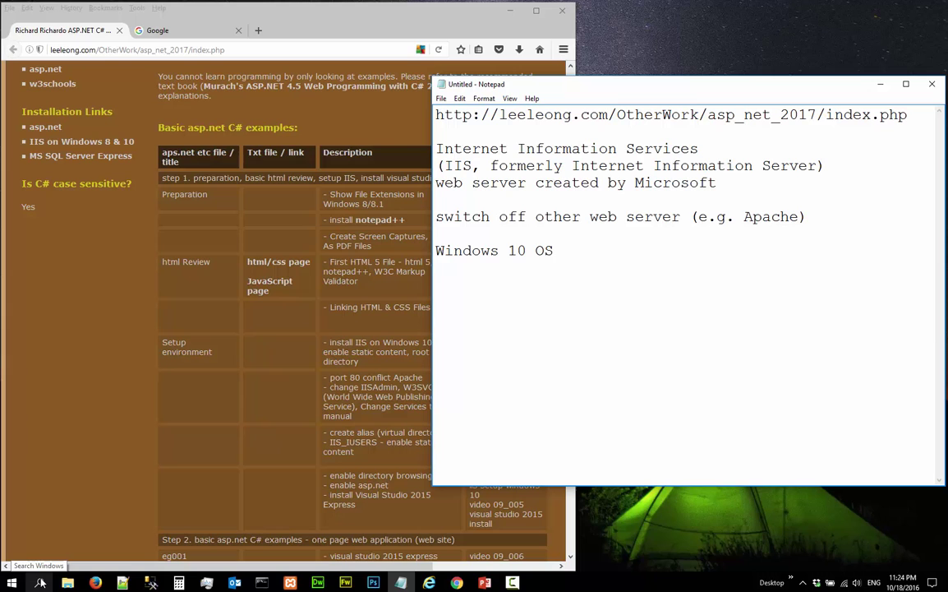
- Search for 'control panel', open Control Panel, and go to Programs and Features
{"action": "left_click", "coordinate": [39, 583]}
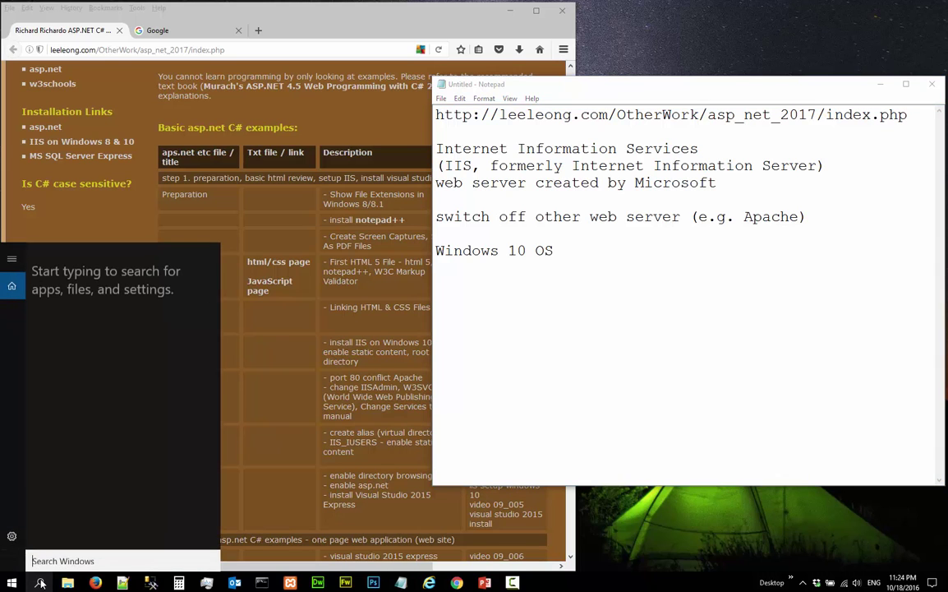
{"action": "type", "text": "contro"}
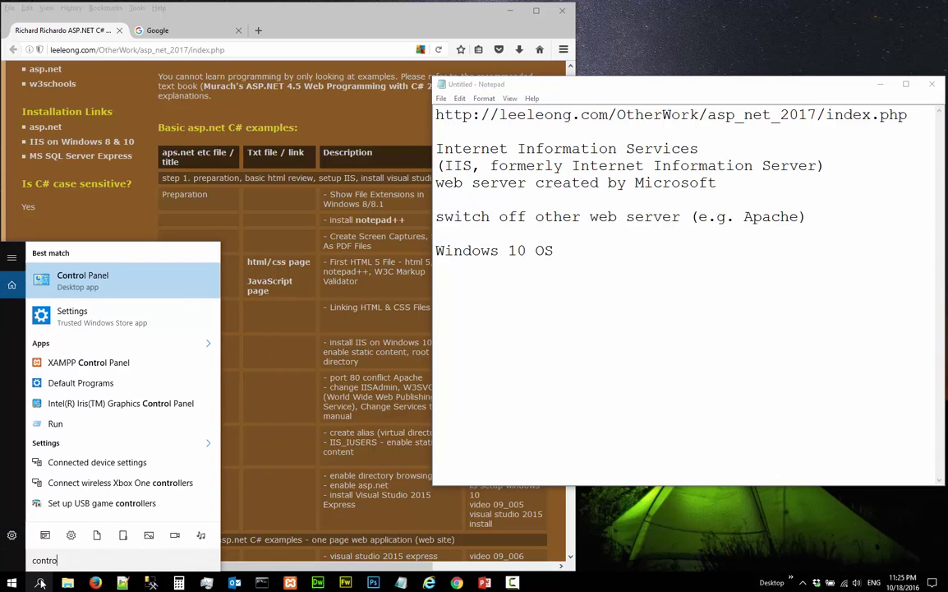
{"action": "type", "text": "l panel"}
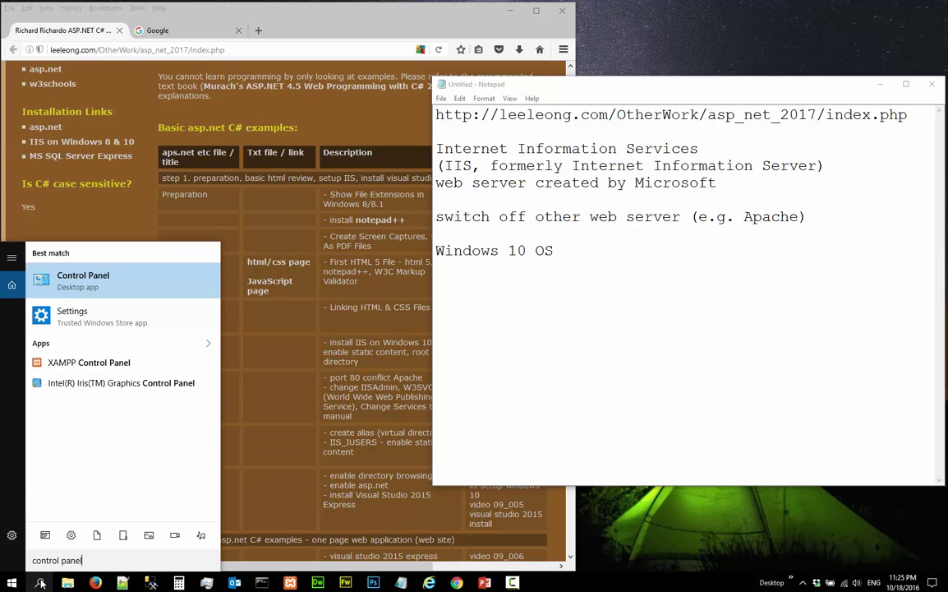
{"action": "left_click", "coordinate": [92, 282]}
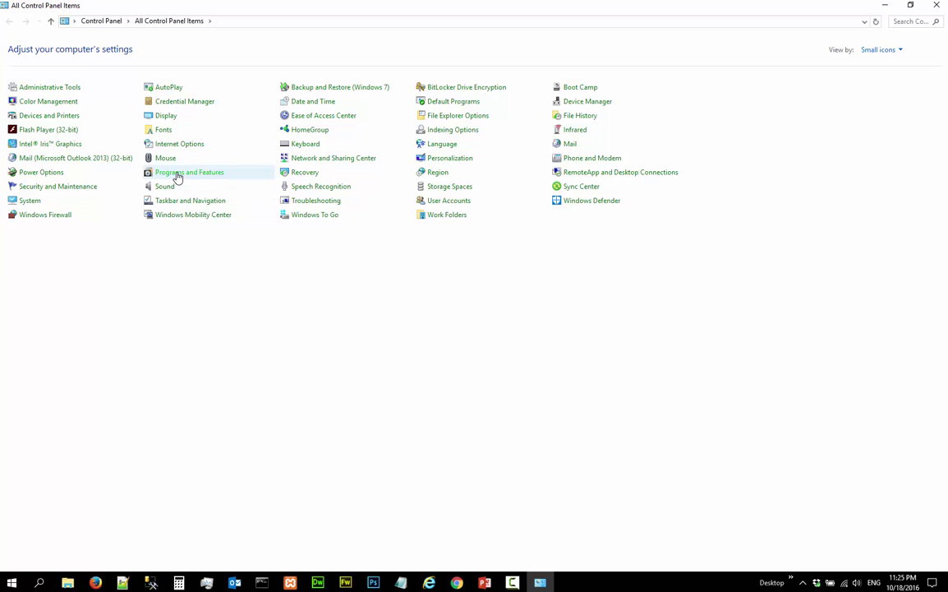
{"action": "left_click", "coordinate": [176, 174]}
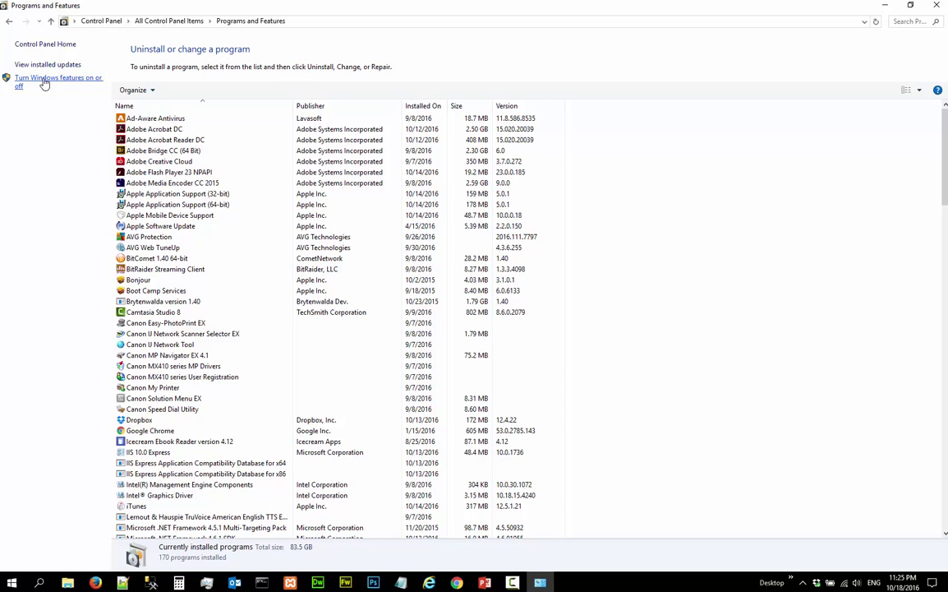
- Open Windows Features, move it to the upper left, and enlarge it to show every feature
{"action": "left_click", "coordinate": [44, 83]}
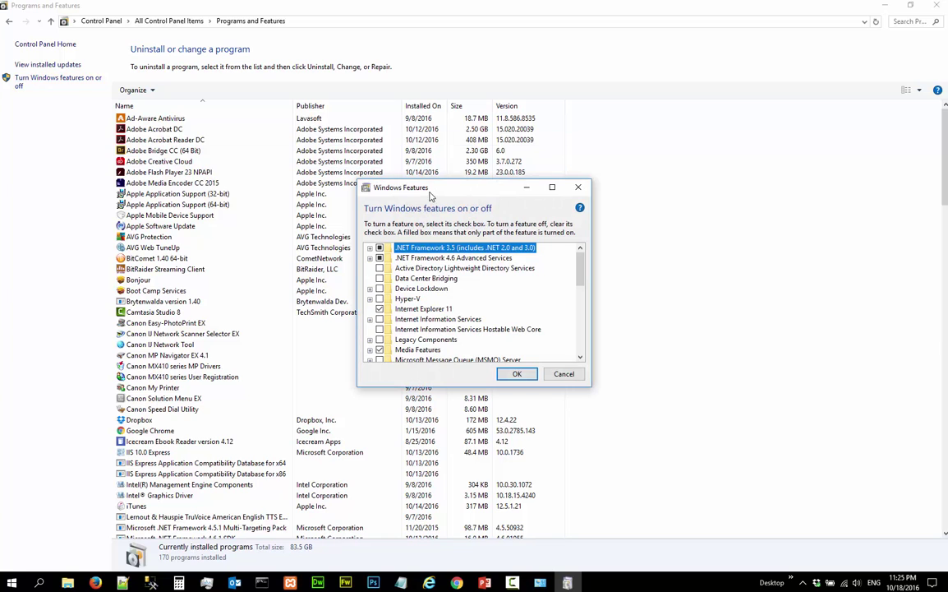
{"action": "left_click_drag", "start_coordinate": [389, 185], "coordinate": [144, 65]}
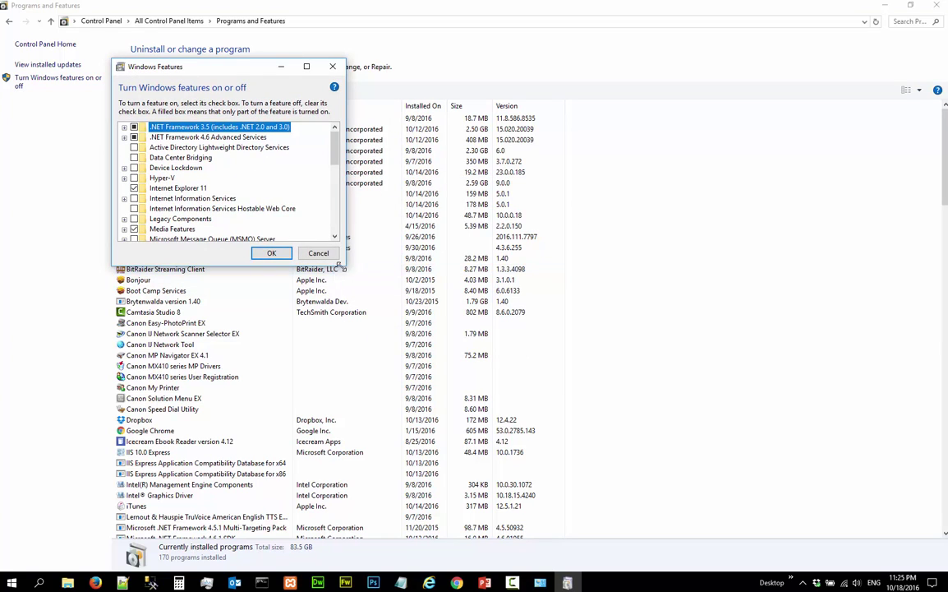
{"action": "left_click_drag", "start_coordinate": [344, 265], "coordinate": [581, 520]}
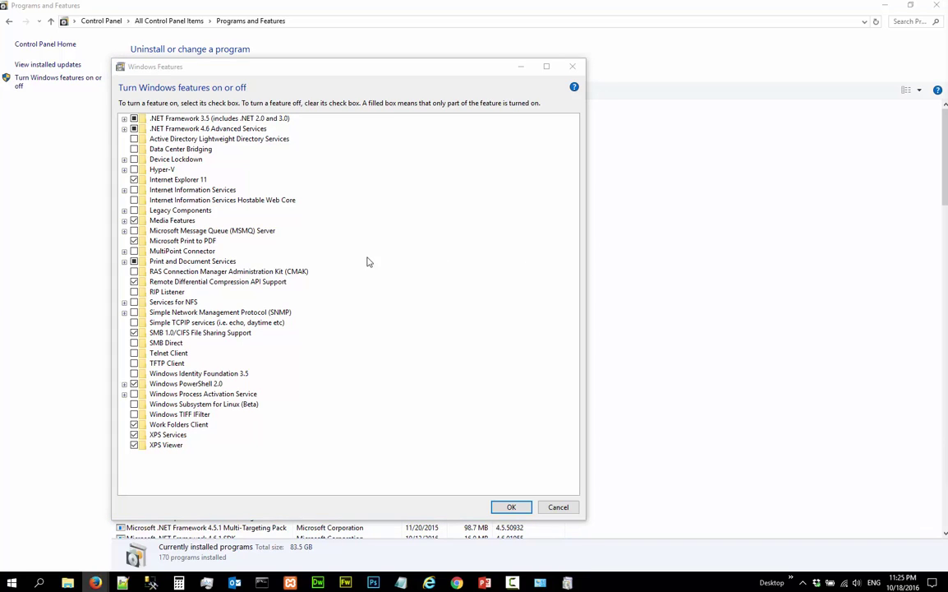
- Expand Internet Information Services, Web Management Tools and World Wide Web Services in the feature list
{"action": "left_click", "coordinate": [135, 190]}
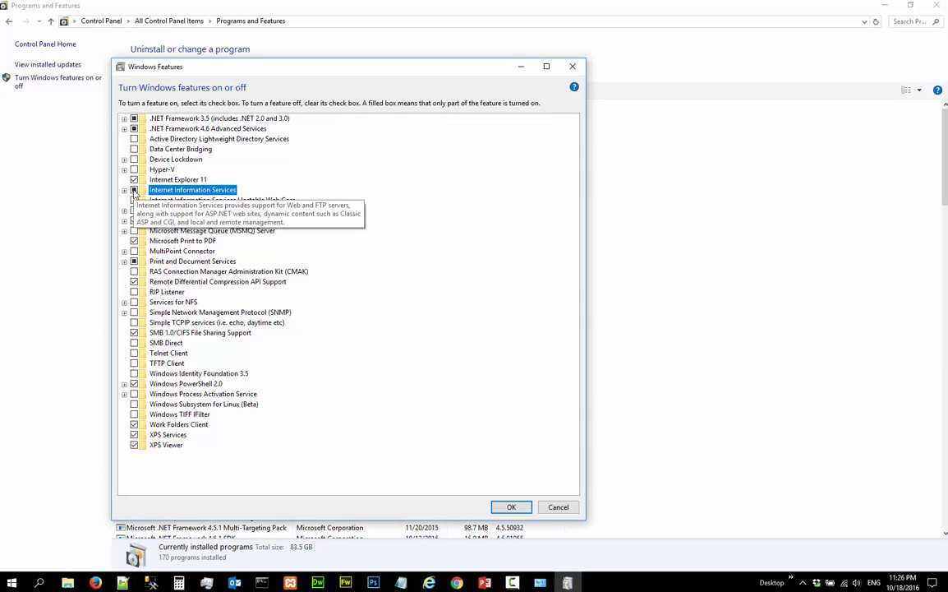
{"action": "left_click", "coordinate": [124, 191]}
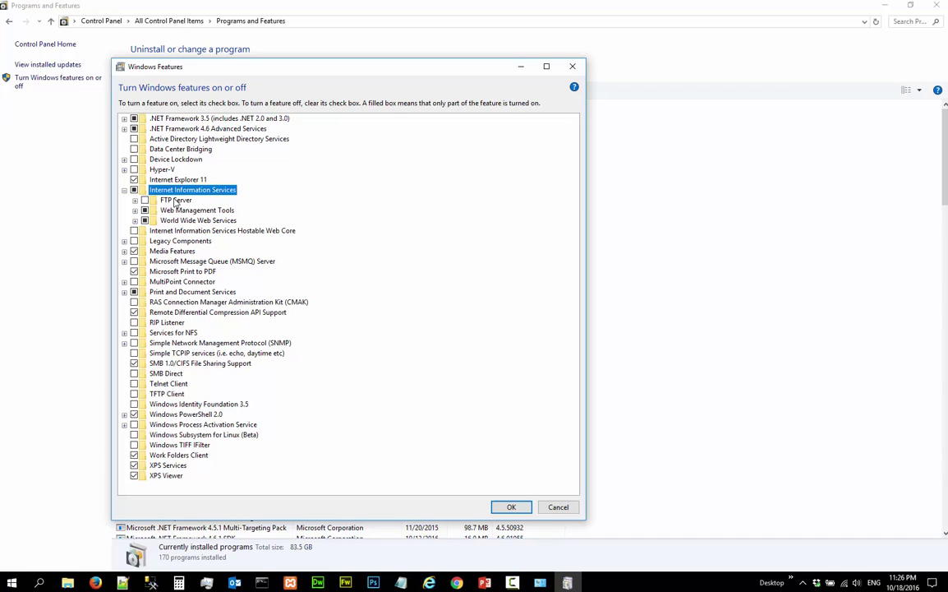
{"action": "left_click", "coordinate": [135, 211]}
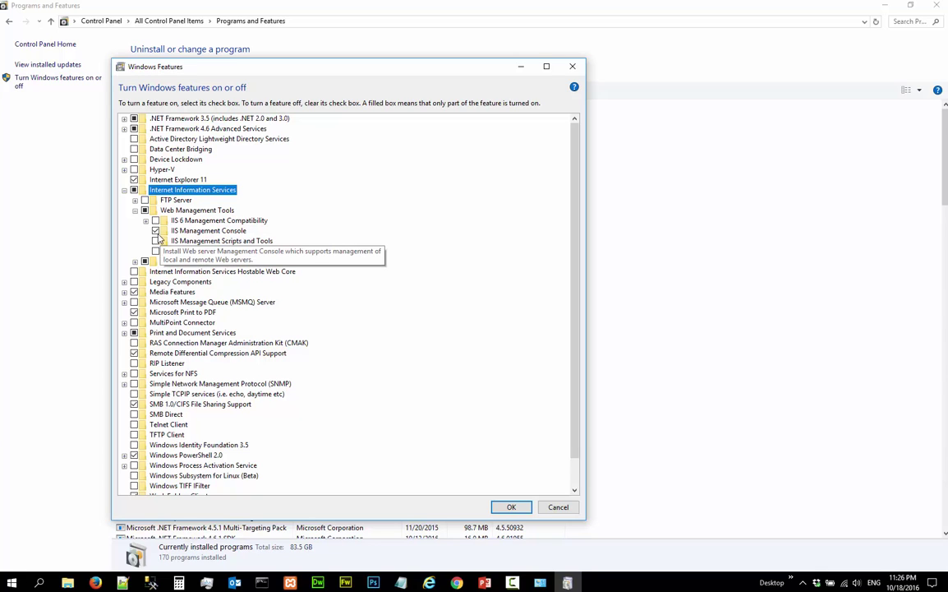
{"action": "left_click", "coordinate": [136, 262]}
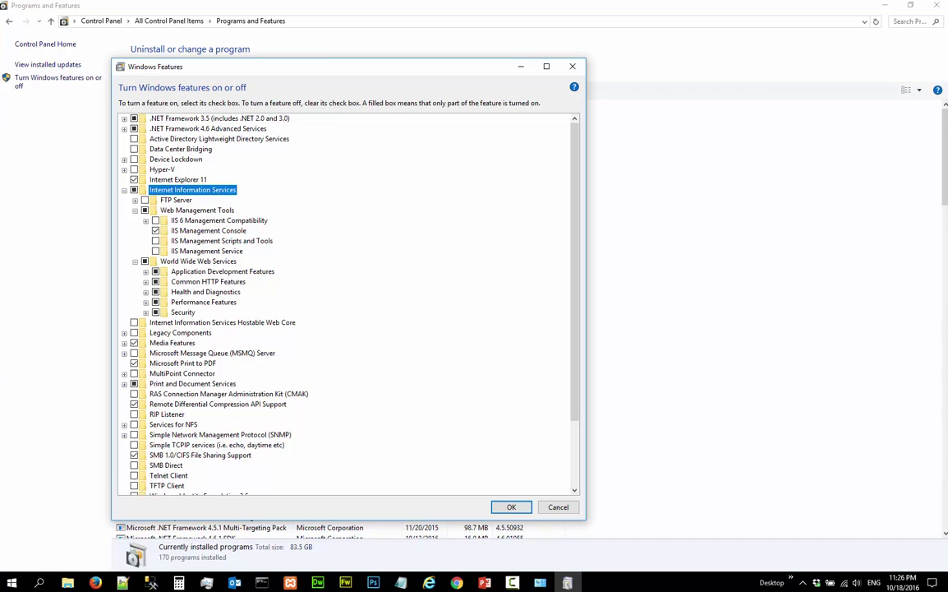
- Apply the IIS feature changes, dismiss the completion message, and close Programs and Features
{"action": "left_click", "coordinate": [511, 507]}
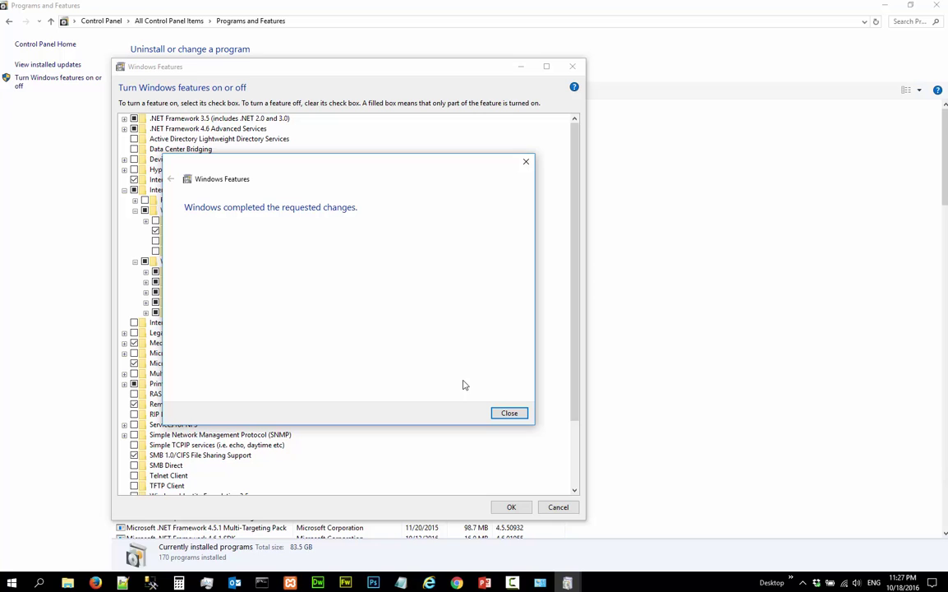
{"action": "left_click", "coordinate": [509, 412]}
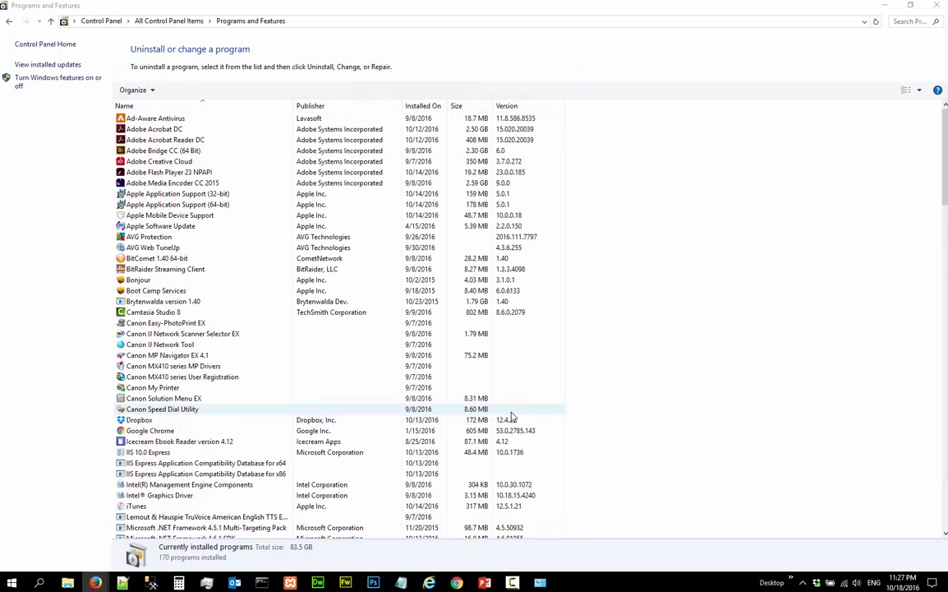
{"action": "left_click", "coordinate": [942, 6]}
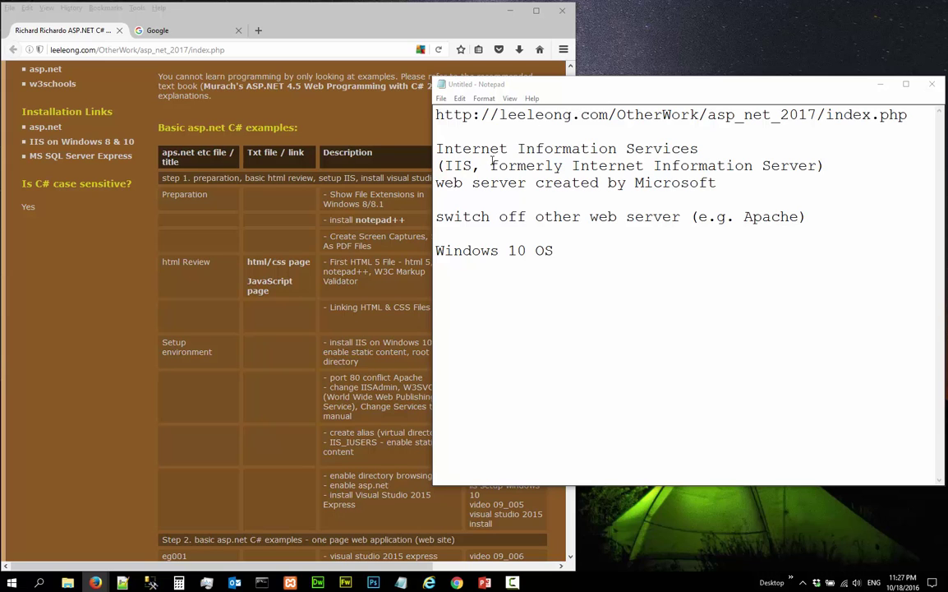
- Search 'internet' and launch Internet Information Services (IIS) Manager from the results
{"action": "left_click", "coordinate": [39, 583]}
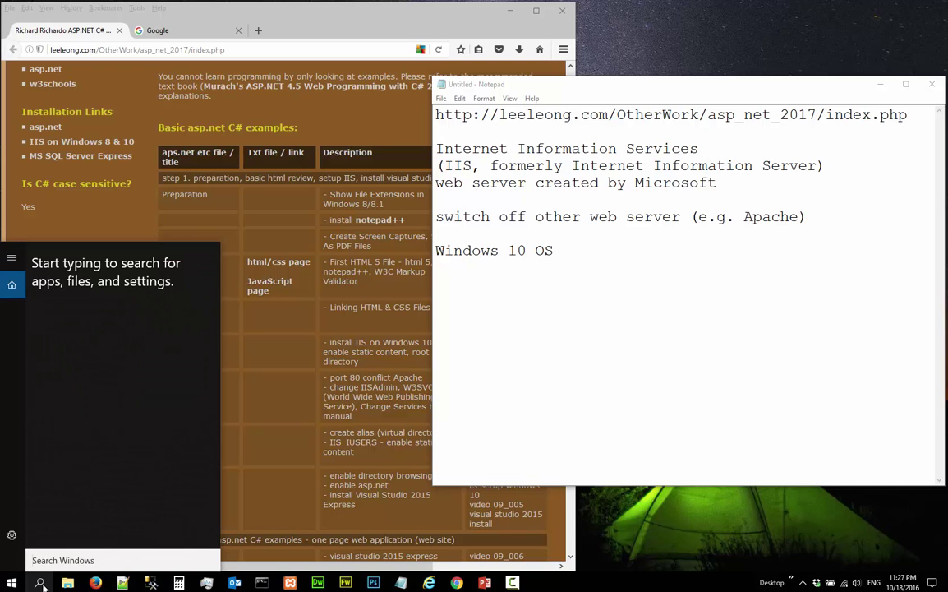
{"action": "type", "text": "interne"}
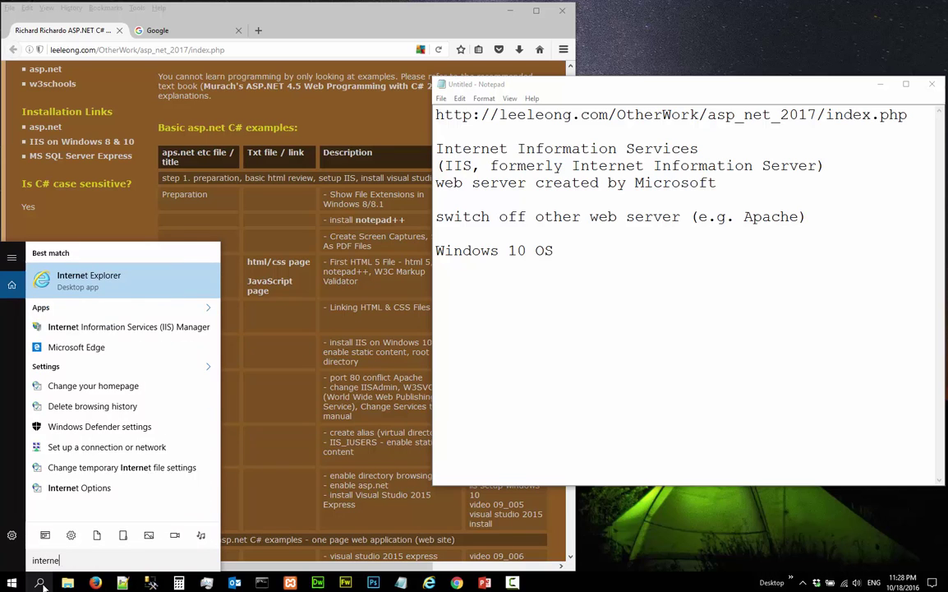
{"action": "type", "text": "t"}
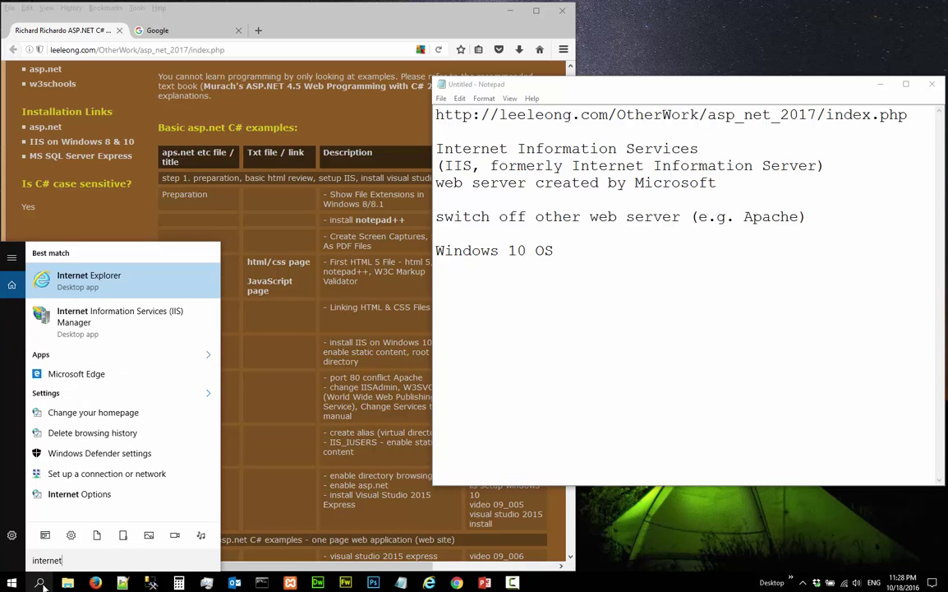
{"action": "left_click", "coordinate": [146, 318]}
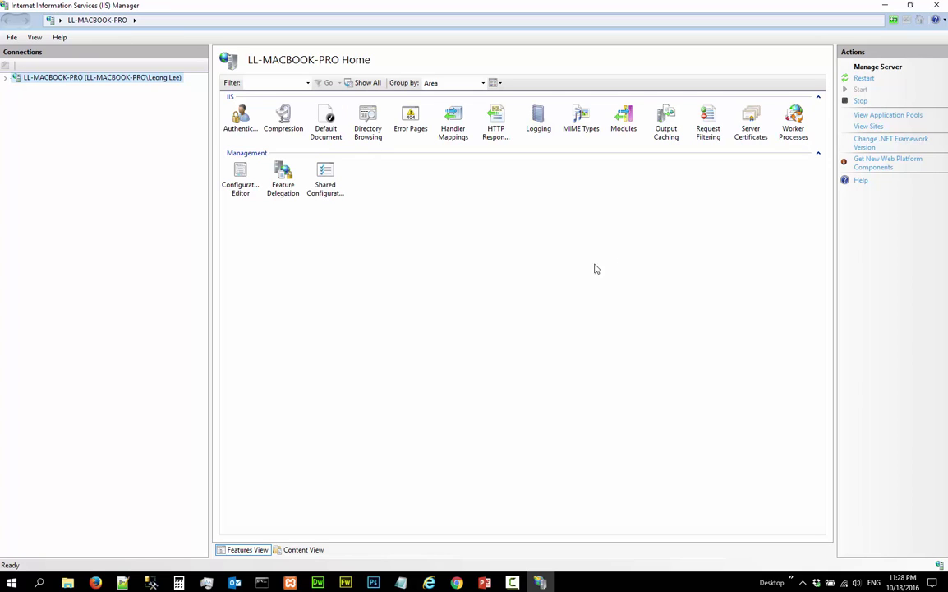
- Pin the running IIS Manager to the taskbar
{"action": "mouse_move", "coordinate": [548, 585]}
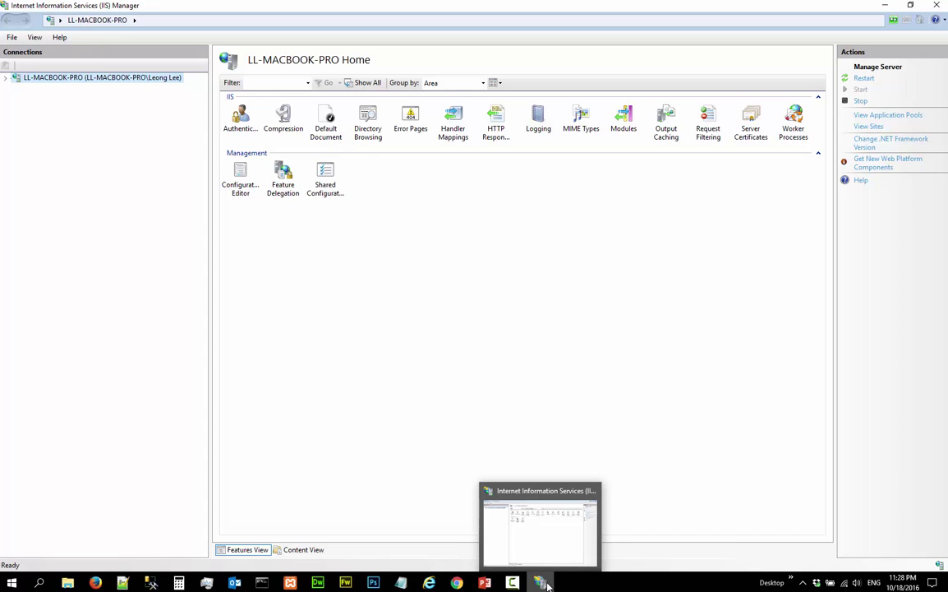
{"action": "right_click", "coordinate": [548, 585]}
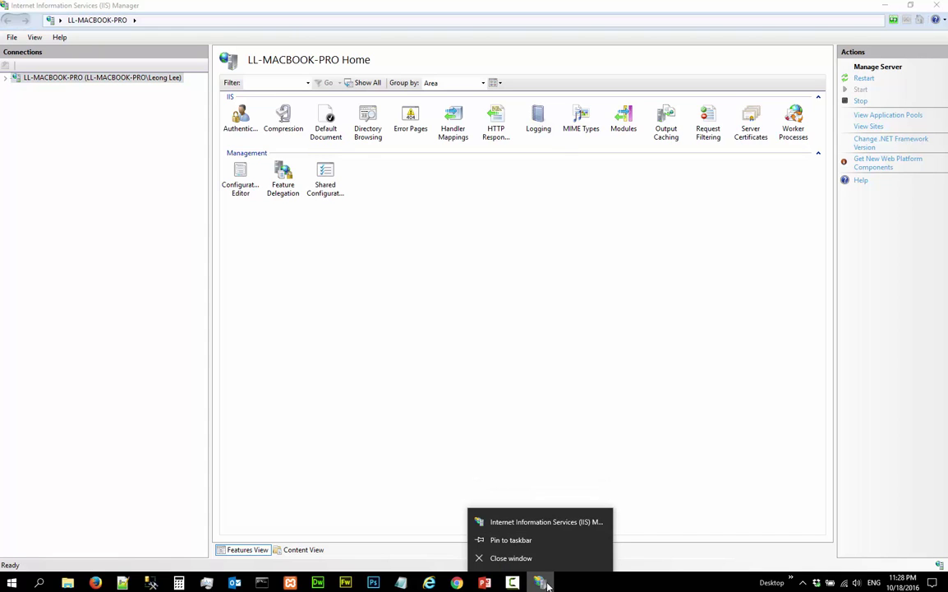
{"action": "left_click", "coordinate": [526, 543]}
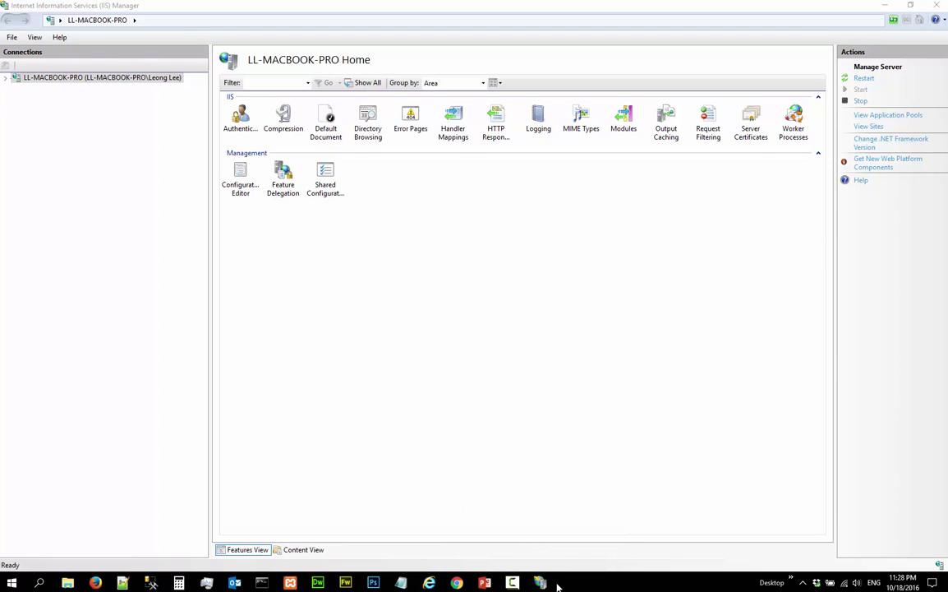
- Close IIS Manager, relaunch it from the pinned icon, and expand Sites to show Default Web Site
{"action": "mouse_move", "coordinate": [544, 584]}
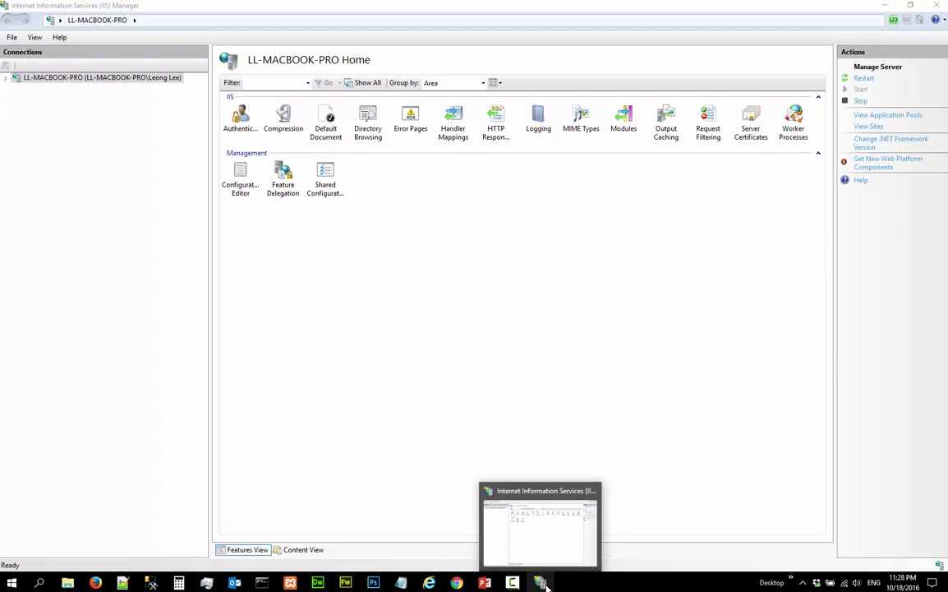
{"action": "left_click", "coordinate": [940, 6]}
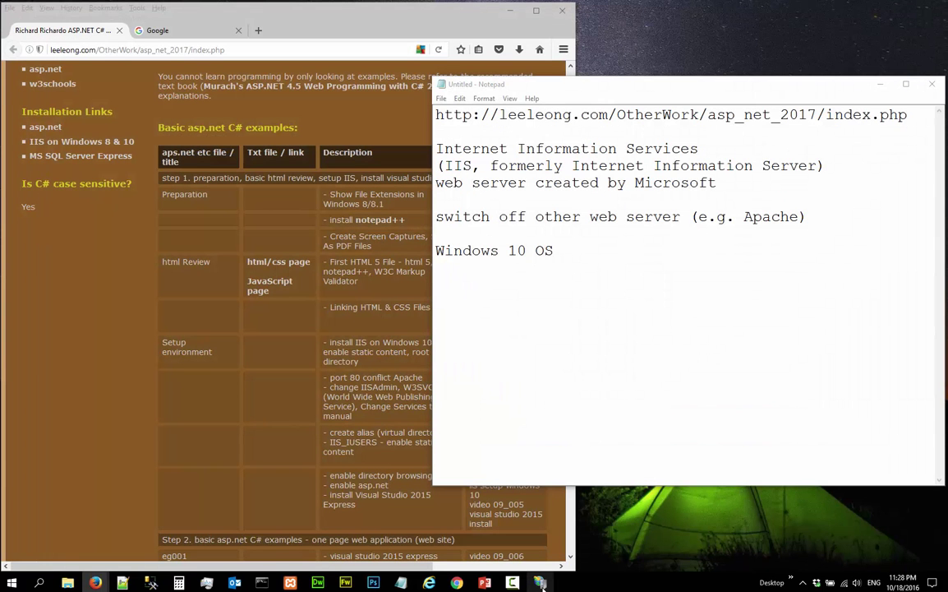
{"action": "left_click", "coordinate": [542, 583]}
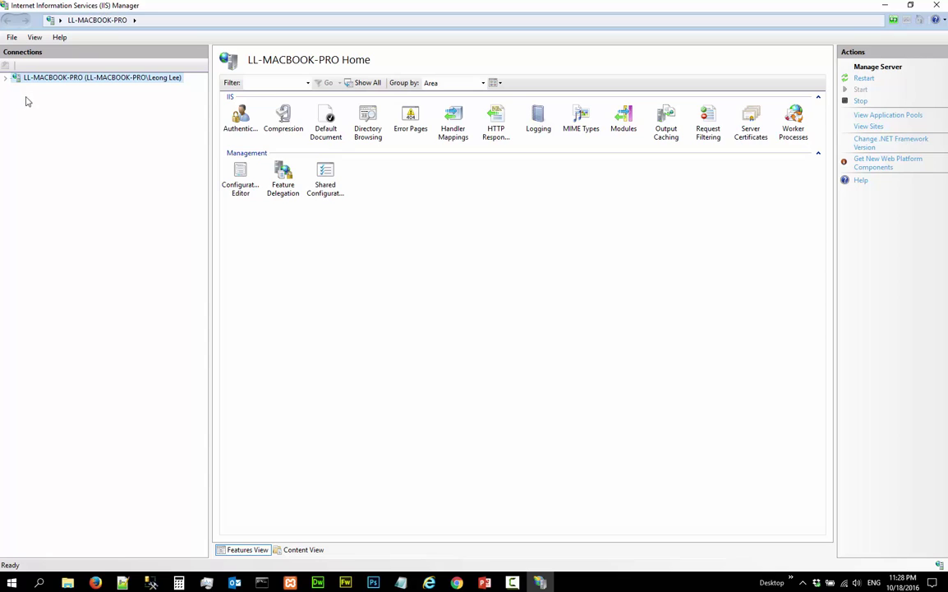
{"action": "left_click", "coordinate": [5, 78]}
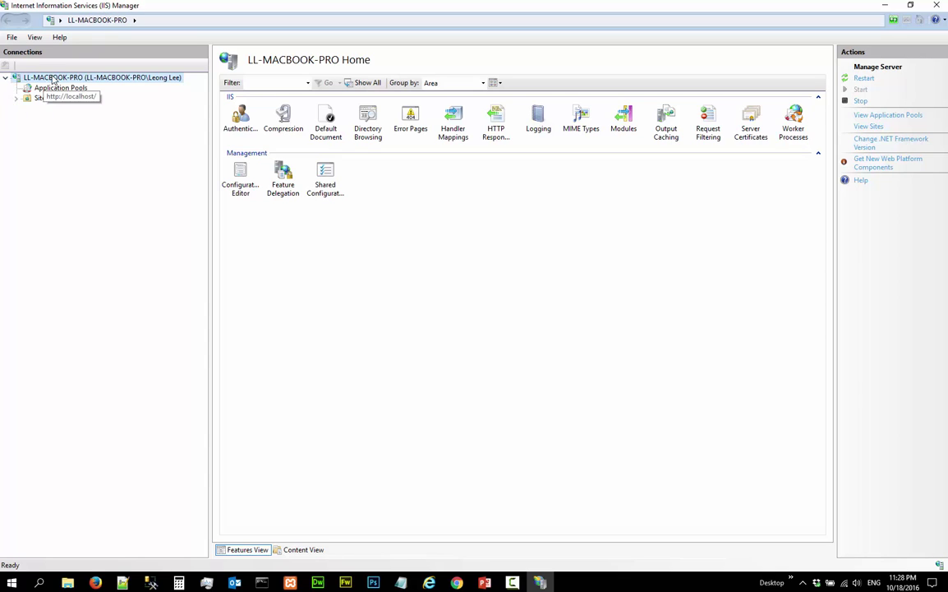
{"action": "left_click", "coordinate": [16, 98]}
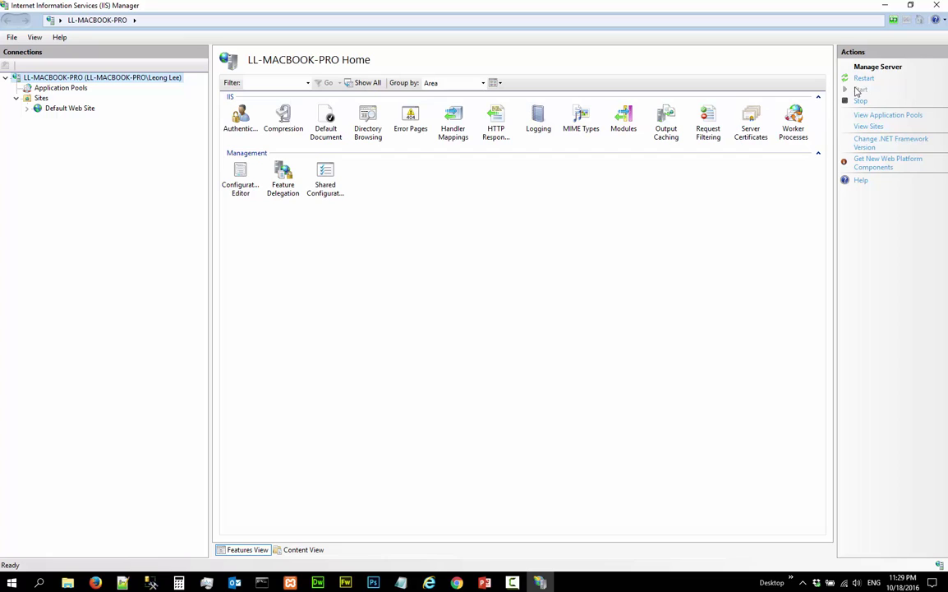
- Stop and restart the web server from the Actions pane, then close IIS Manager
{"action": "left_click", "coordinate": [862, 101]}
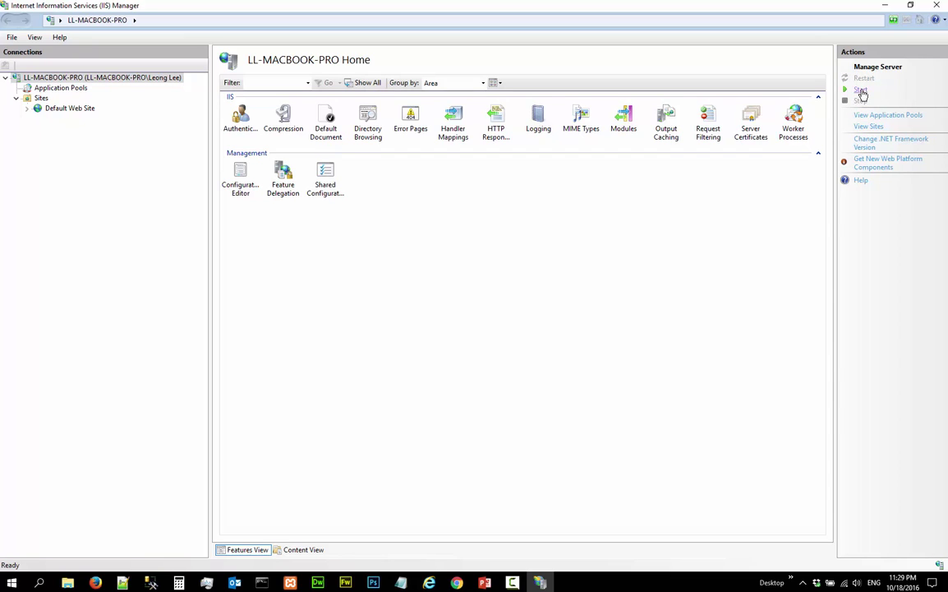
{"action": "left_click", "coordinate": [861, 91]}
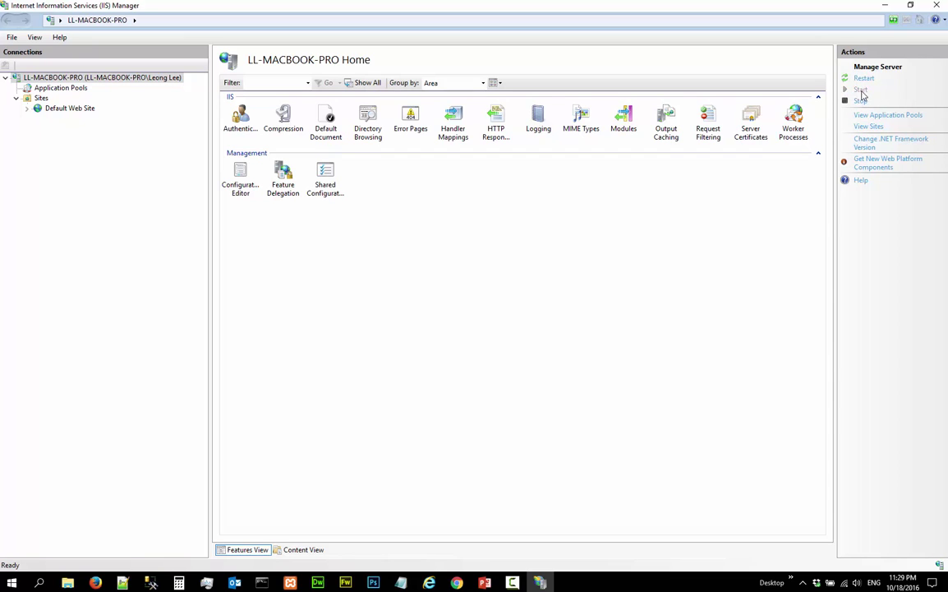
{"action": "left_click", "coordinate": [937, 7]}
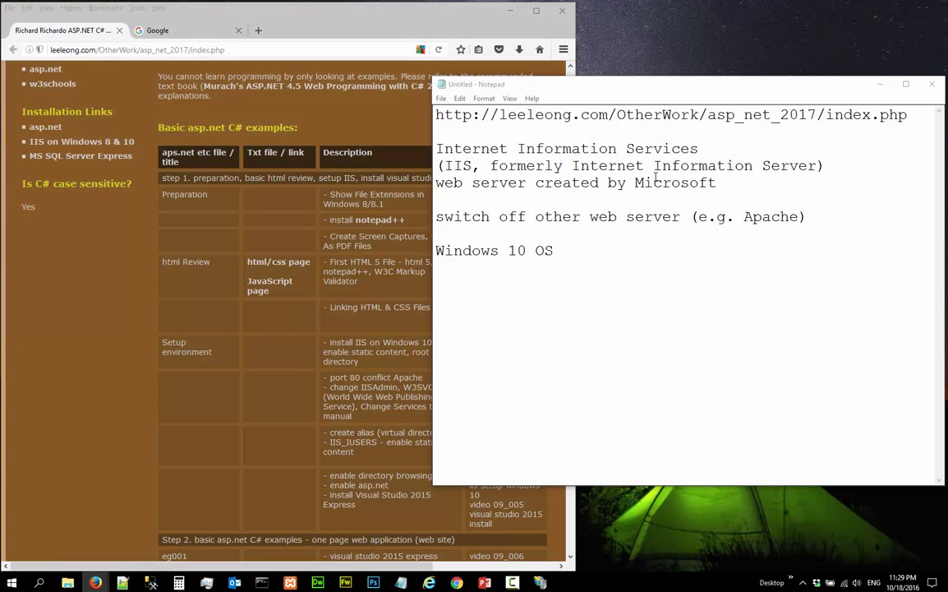